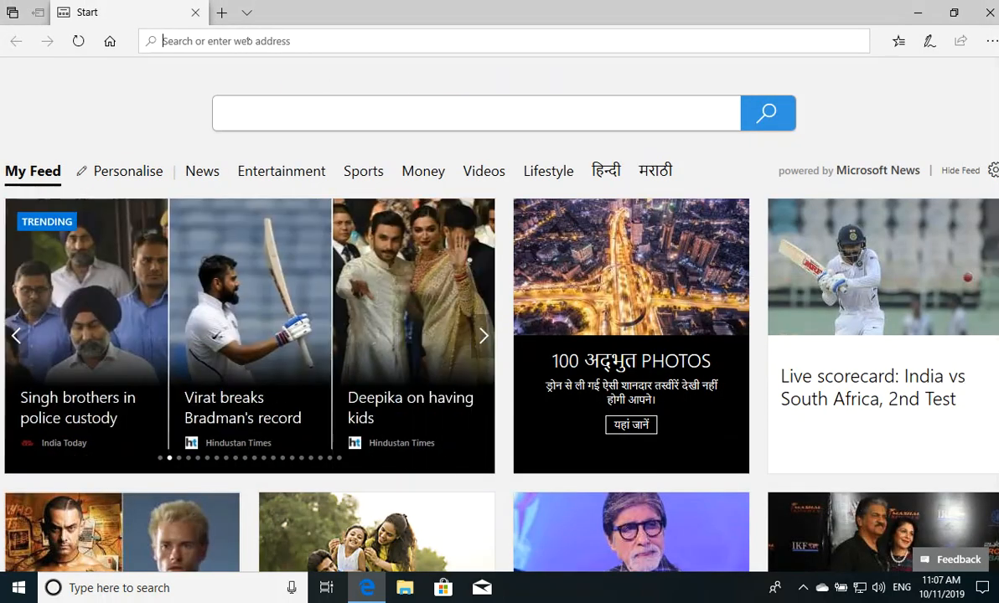
# Start an 'office 365' search from the address bar and dismiss the import/export settings panel.
pyautogui.write('office 365 login')
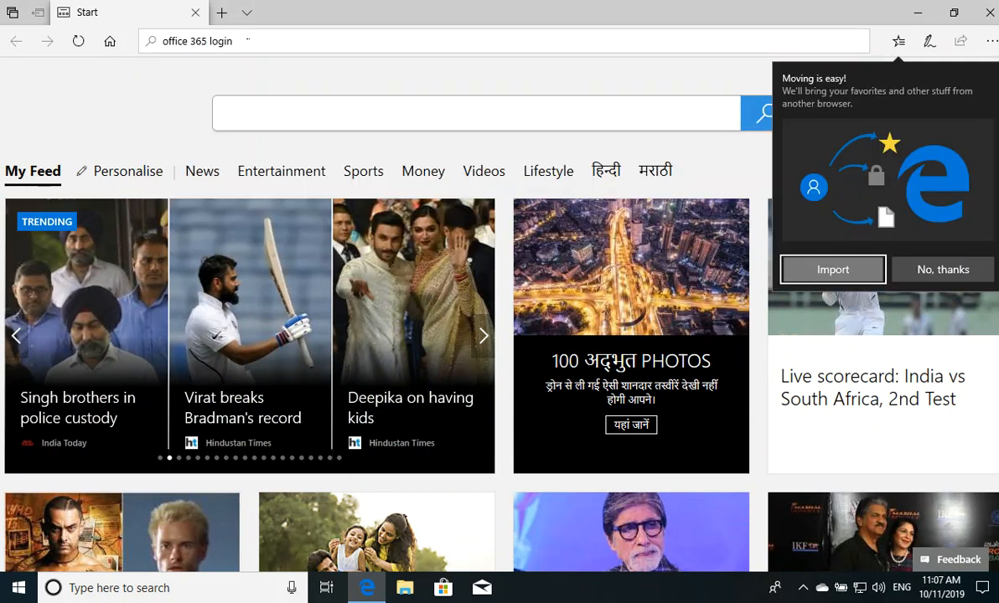
pyautogui.press('Return')
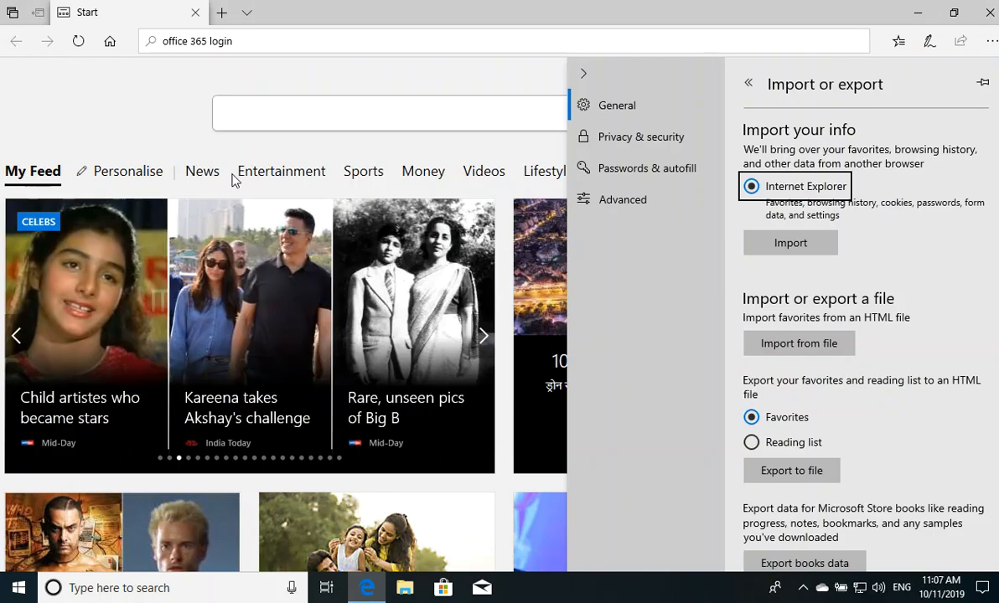
pyautogui.click(591, 84)
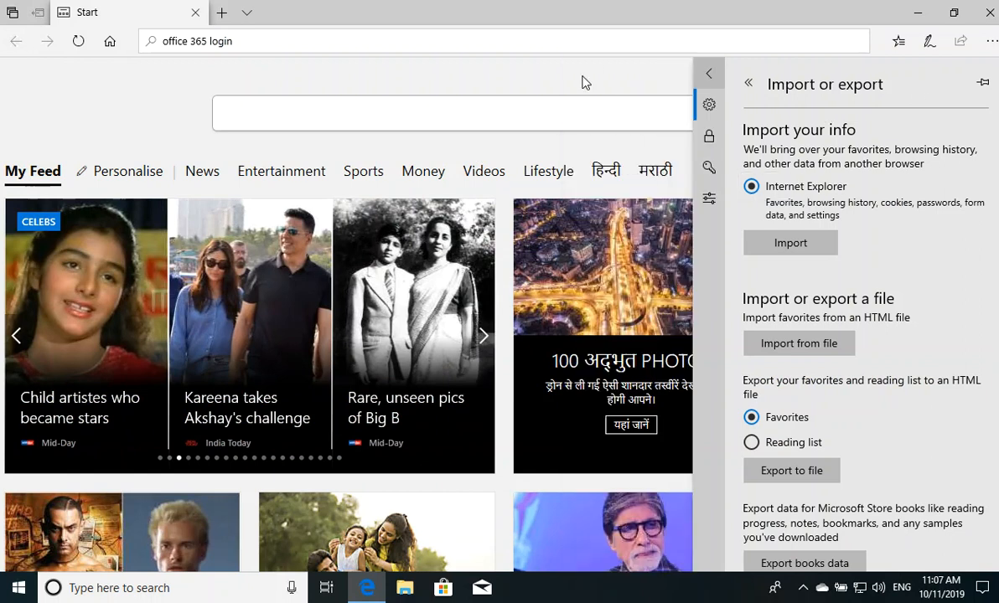
pyautogui.click(360, 46)
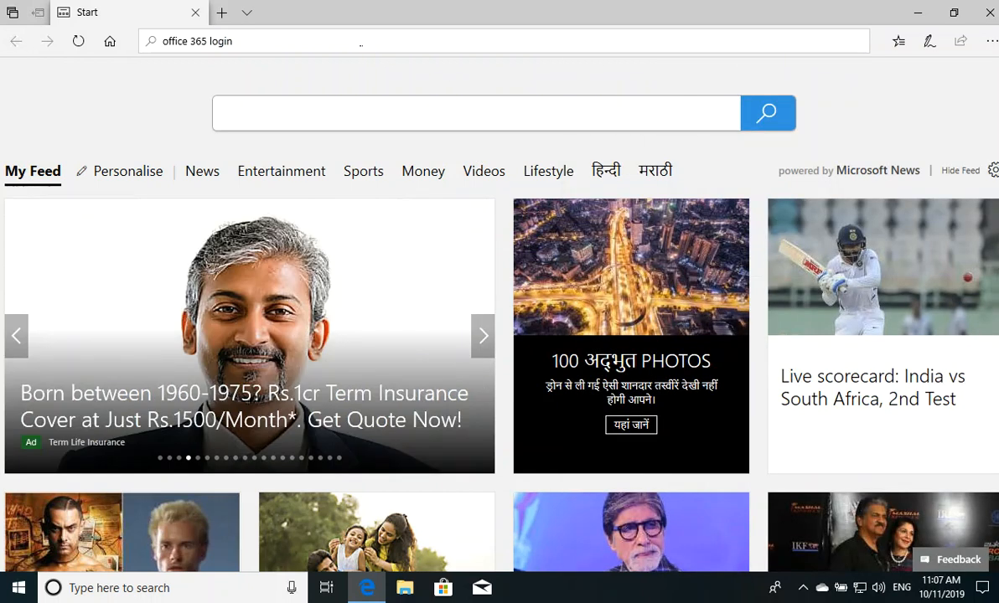
# Refresh the page and search again for 'office 365 login'.
pyautogui.press('F5')
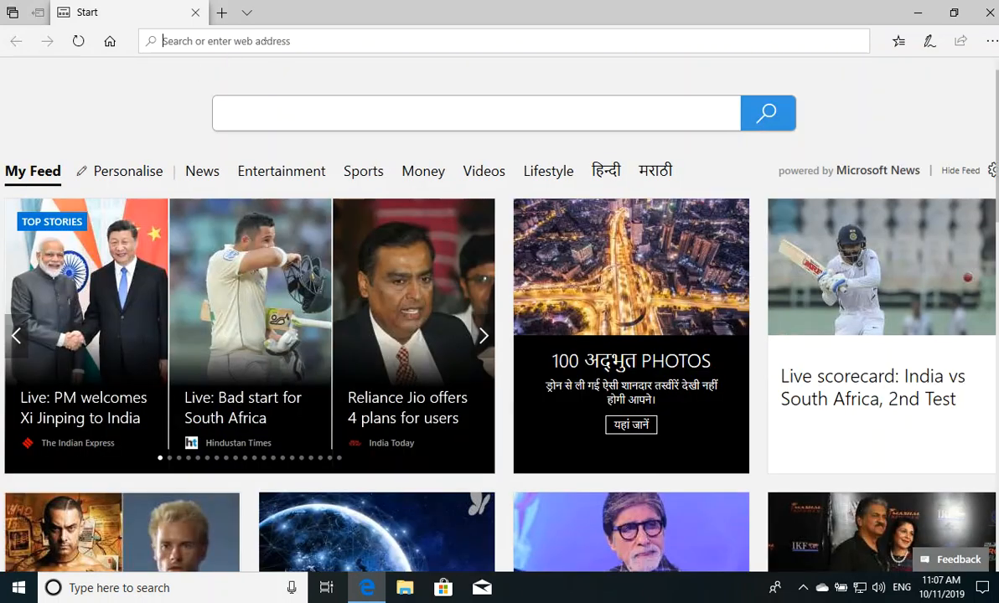
pyautogui.write('office 365')
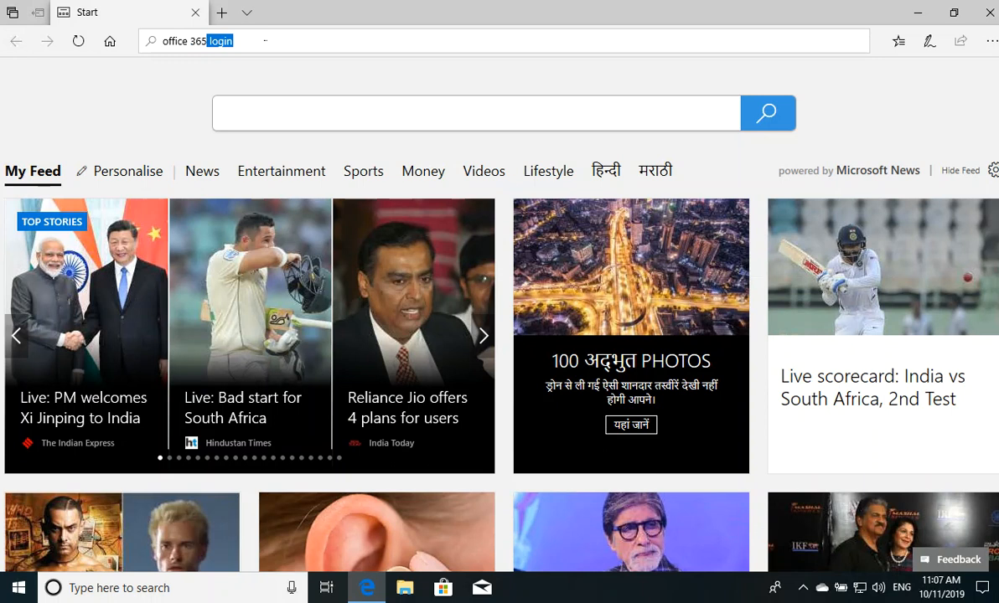
pyautogui.press('Return')
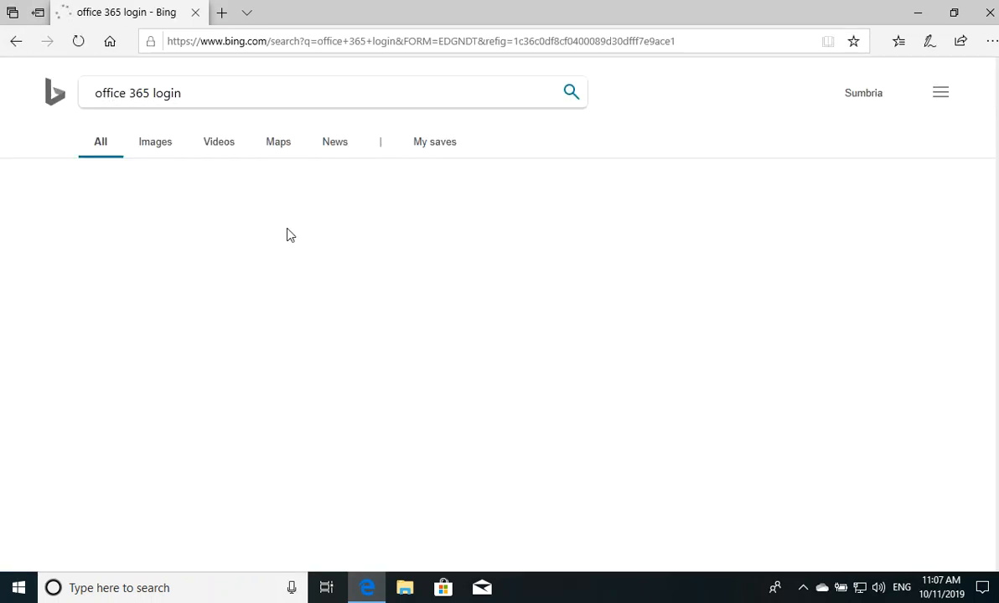
# Open the 'Sign in to Office 365' result from the Bing search results.
pyautogui.click(172, 285)
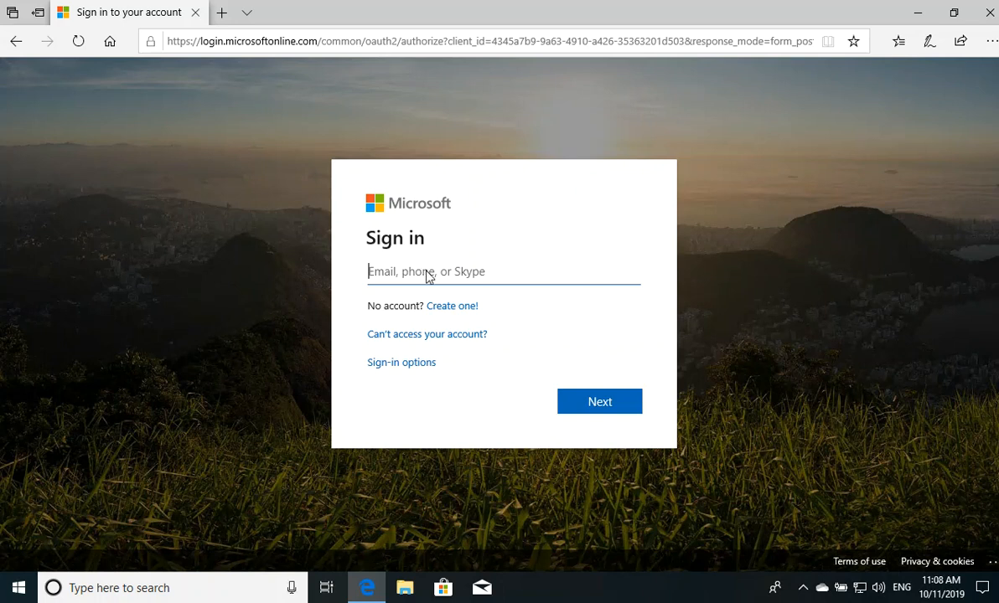
# Enter the account e-mail, continue, and submit the account password.
pyautogui.hotkey('ctrl', 'v')
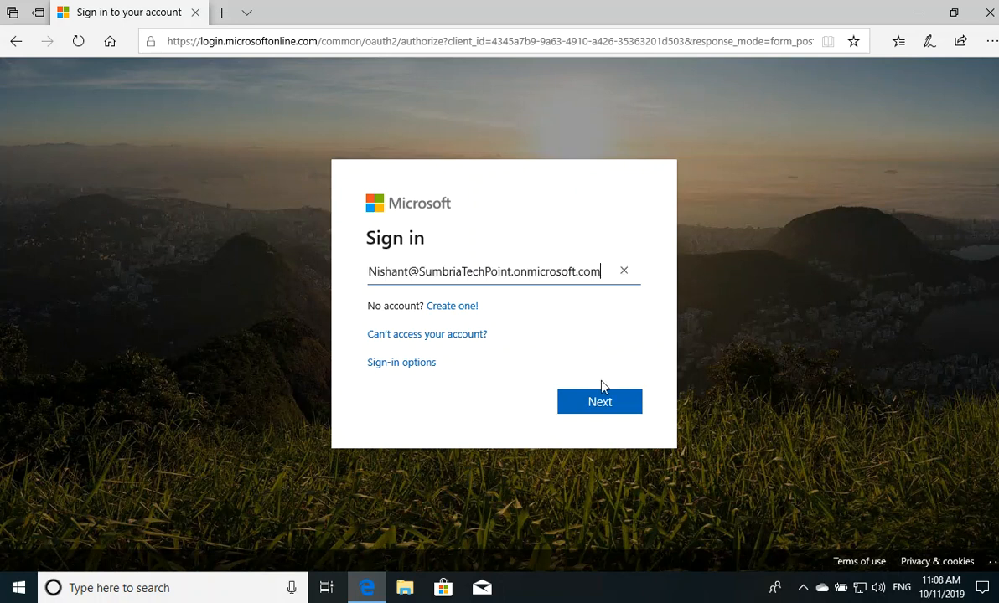
pyautogui.click(609, 404)
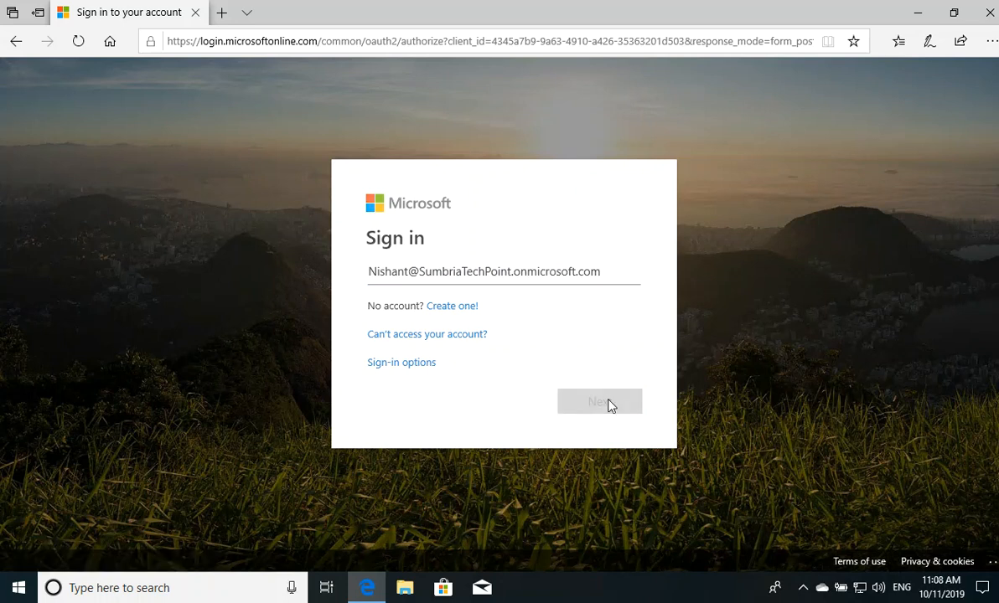
pyautogui.write('•••••••••••')
pyautogui.click(614, 395)
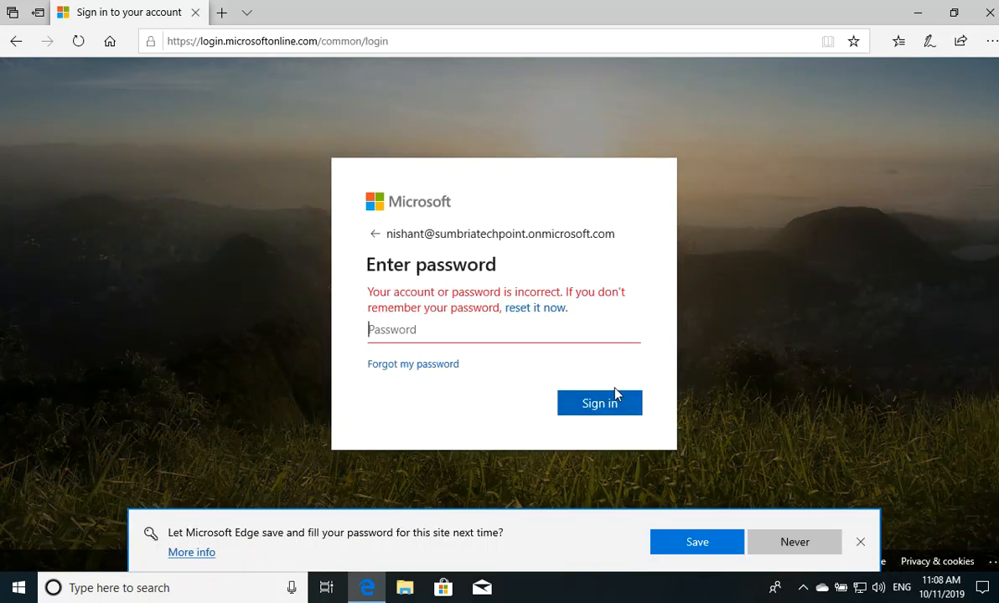
# Re-enter the password after the incorrect-password error until sign-in accepts it.
pyautogui.write('•••••••••••')
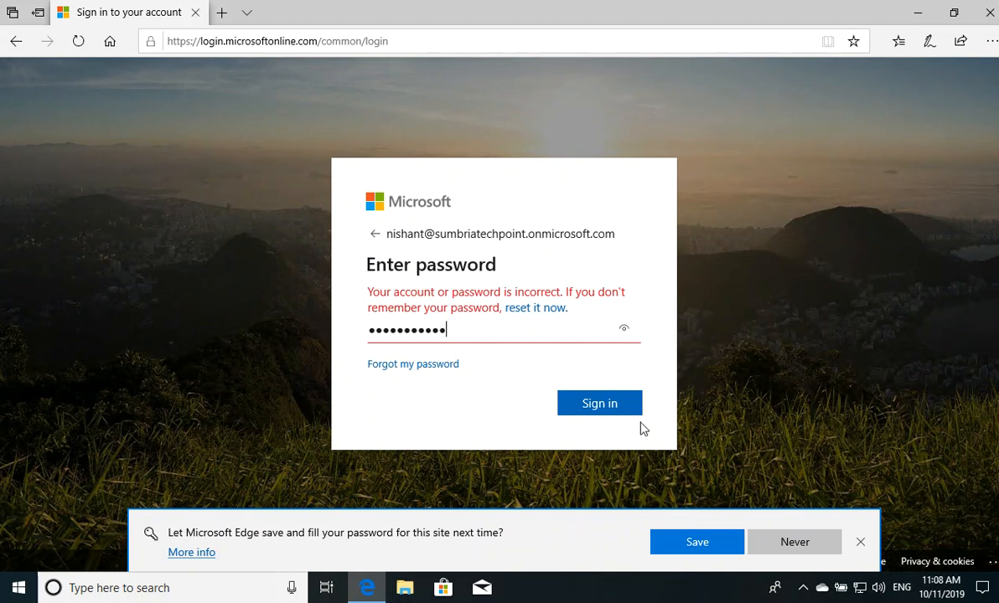
pyautogui.click(614, 411)
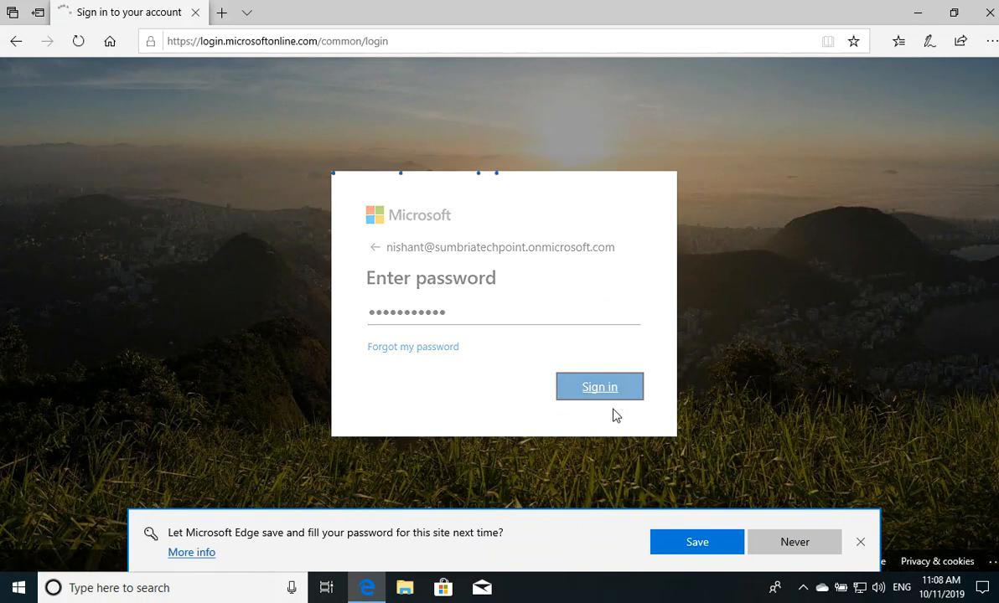
pyautogui.write('••••••••••')
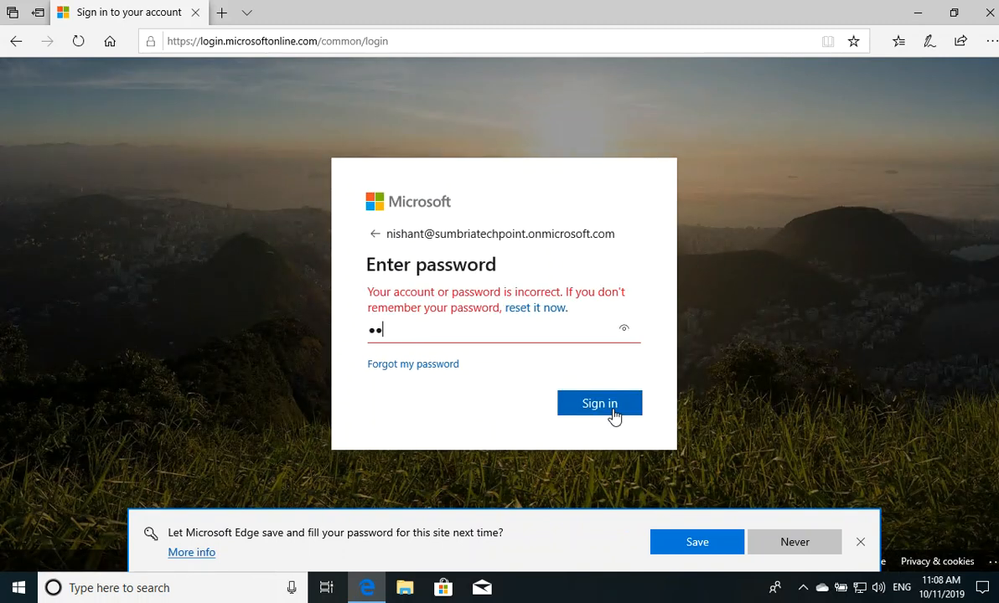
pyautogui.write('•')
pyautogui.click(615, 411)
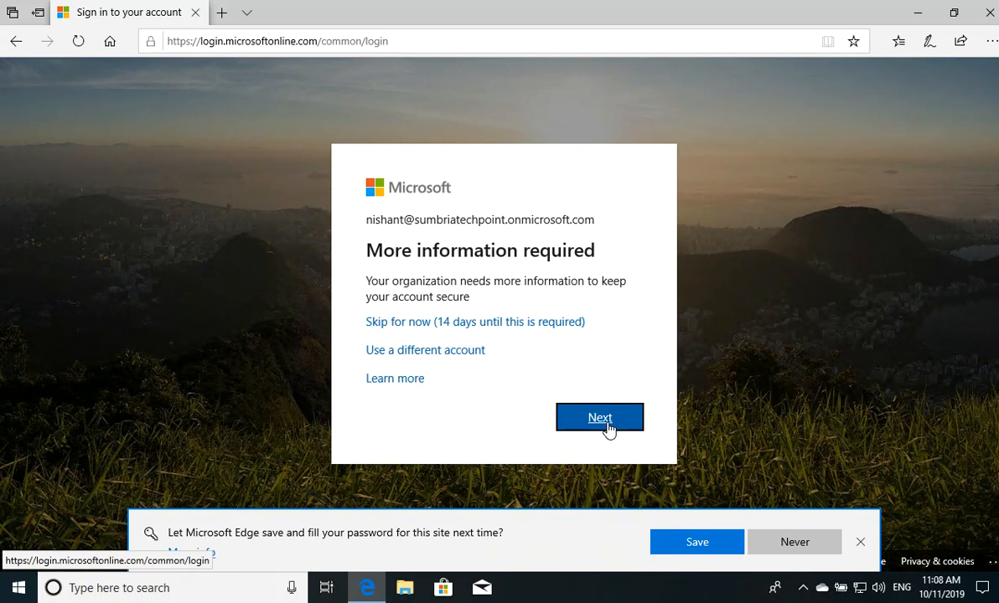
# Switch to another account and sign in with the administrator e-mail and password.
pyautogui.click(423, 352)
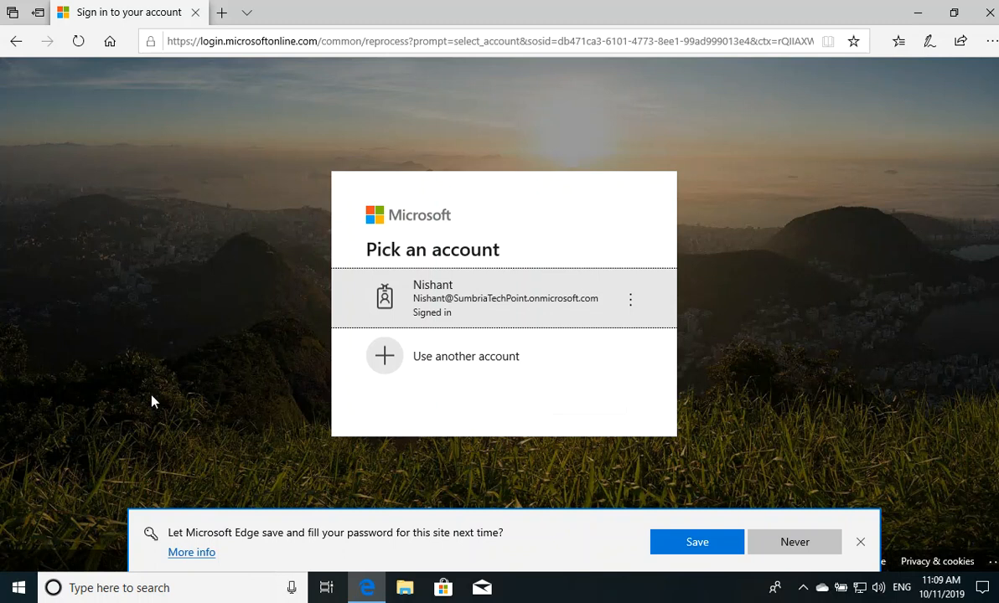
pyautogui.click(461, 362)
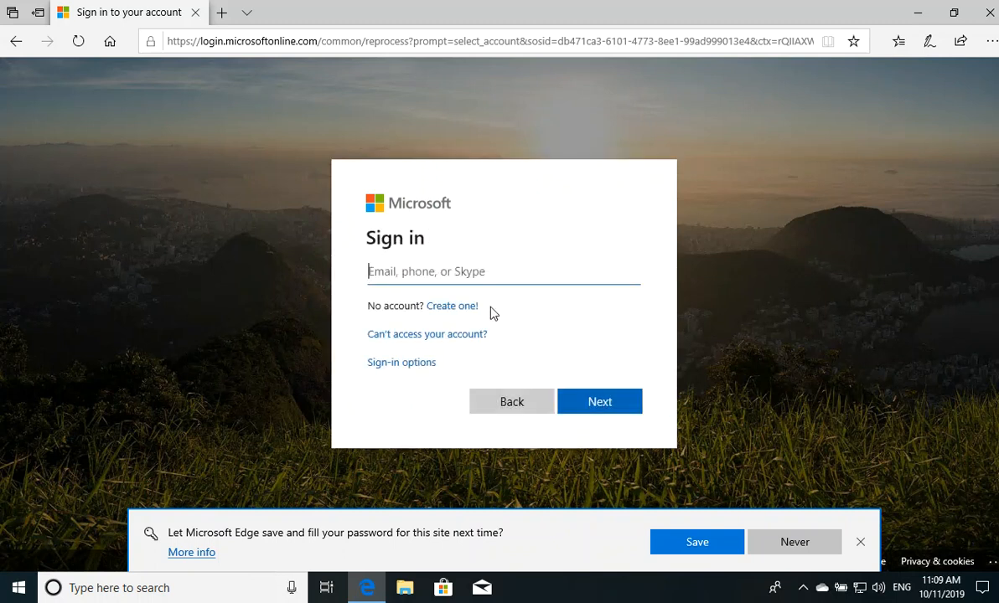
pyautogui.hotkey('ctrl', 'v')
pyautogui.click(586, 406)
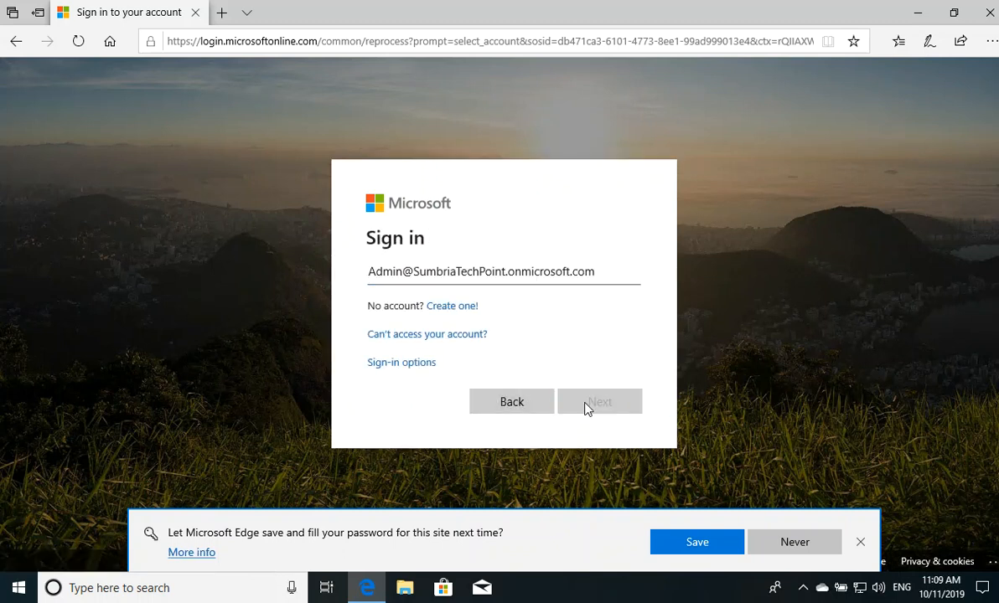
pyautogui.write('•••••••••••')
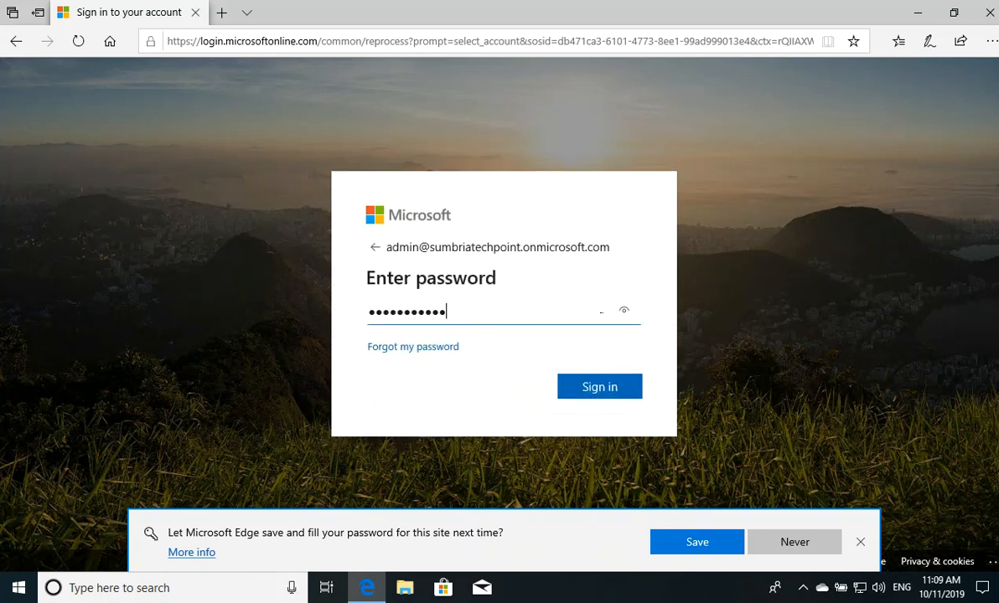
pyautogui.moveTo(367, 587)
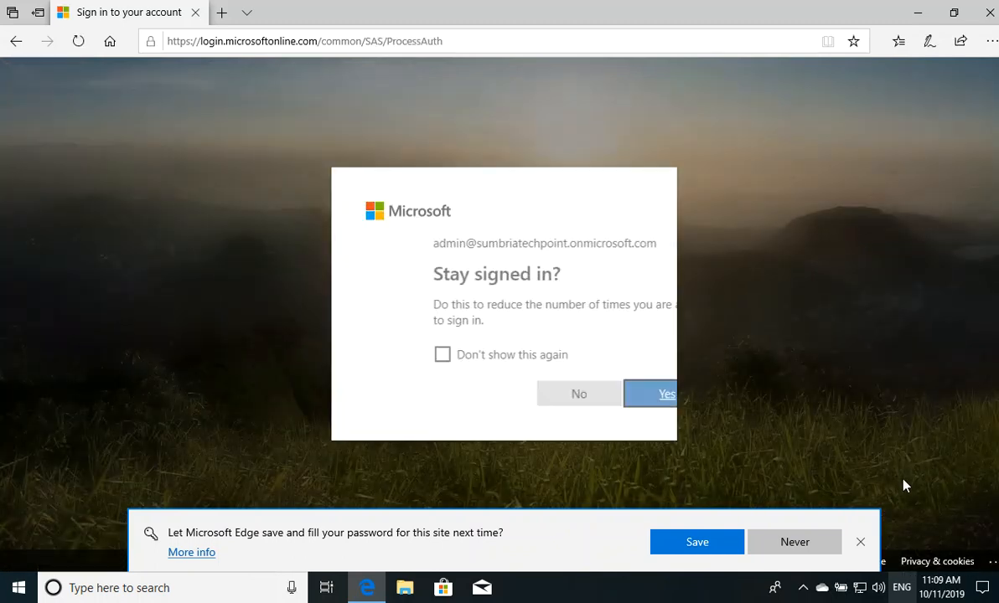
# Decline staying signed in and saving the password, then download the Office 365 apps installer.
pyautogui.click(520, 403)
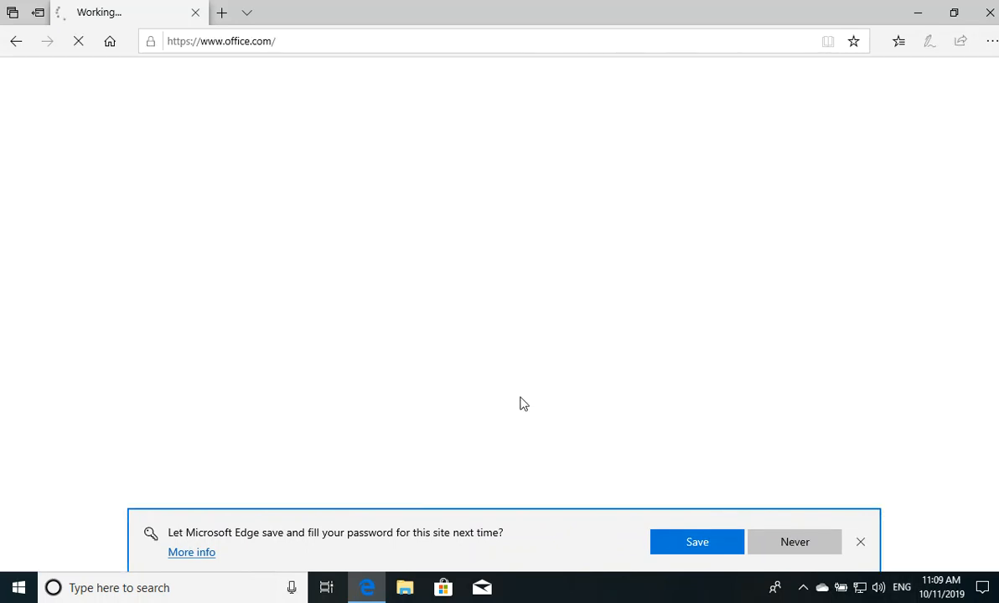
pyautogui.click(811, 546)
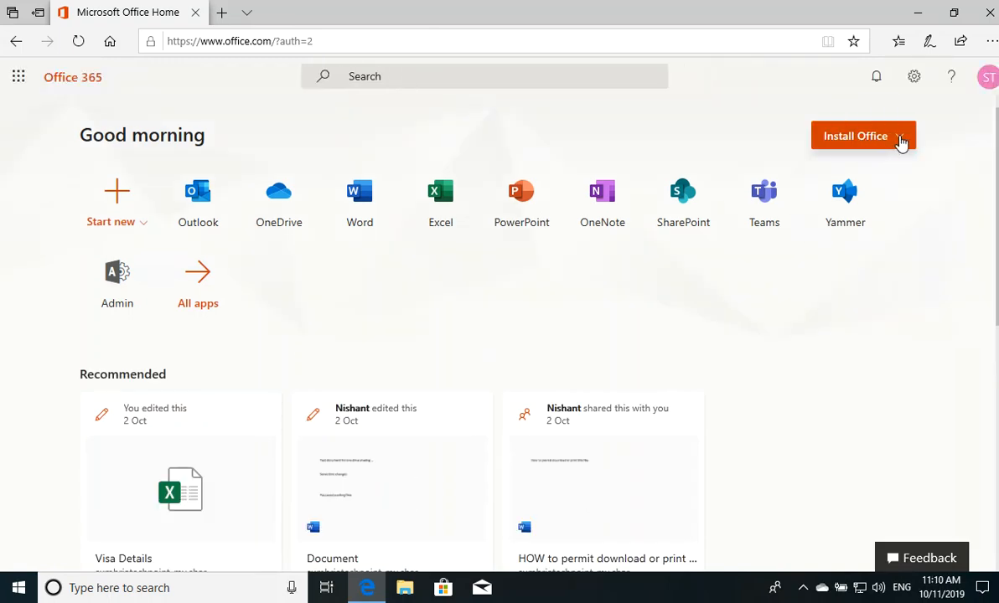
pyautogui.click(901, 143)
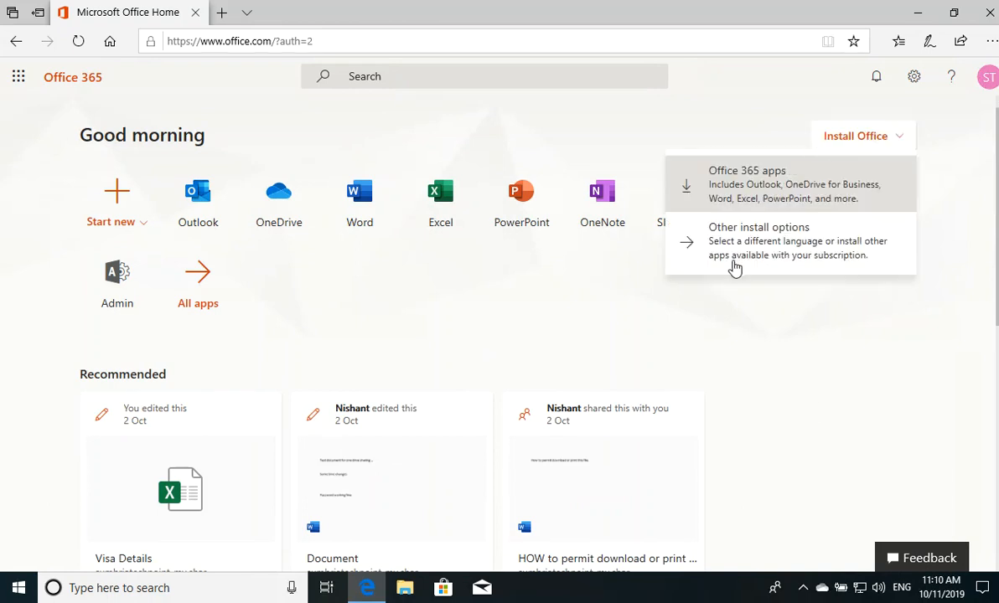
pyautogui.click(842, 140)
pyautogui.click(845, 141)
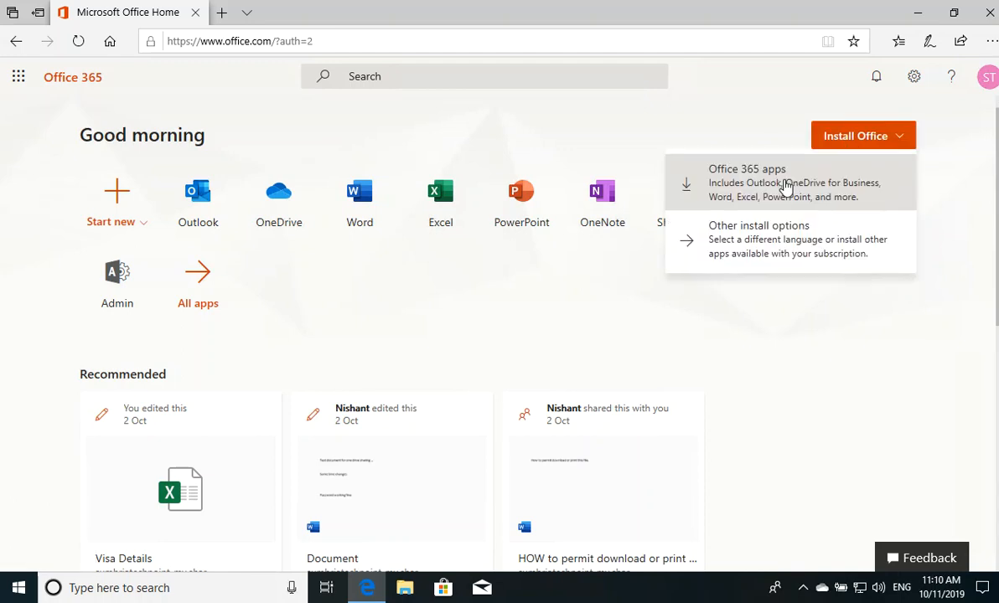
pyautogui.click(785, 187)
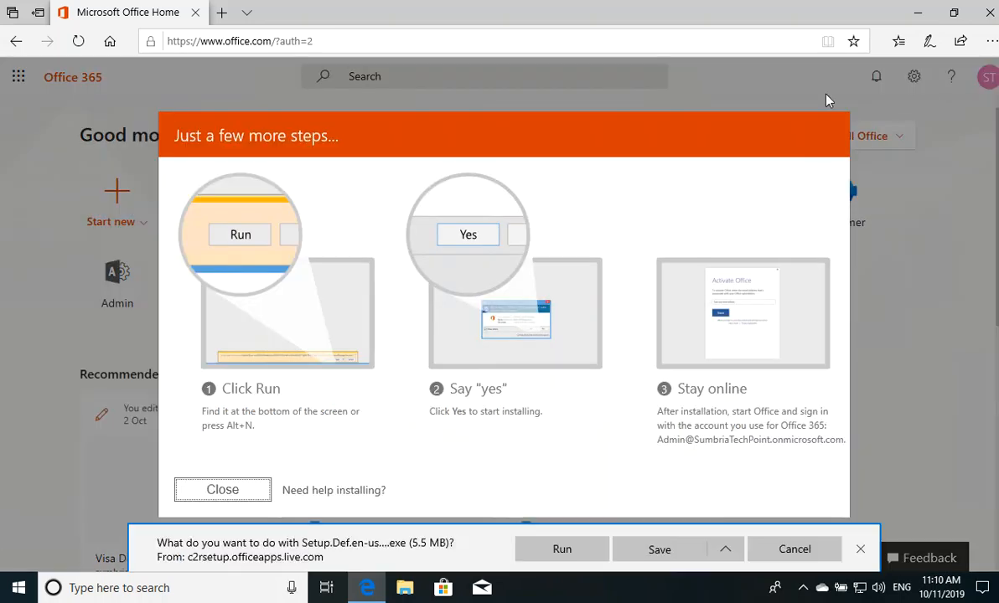
# Save the Office setup file and launch it from the Downloads folder.
pyautogui.click(658, 550)
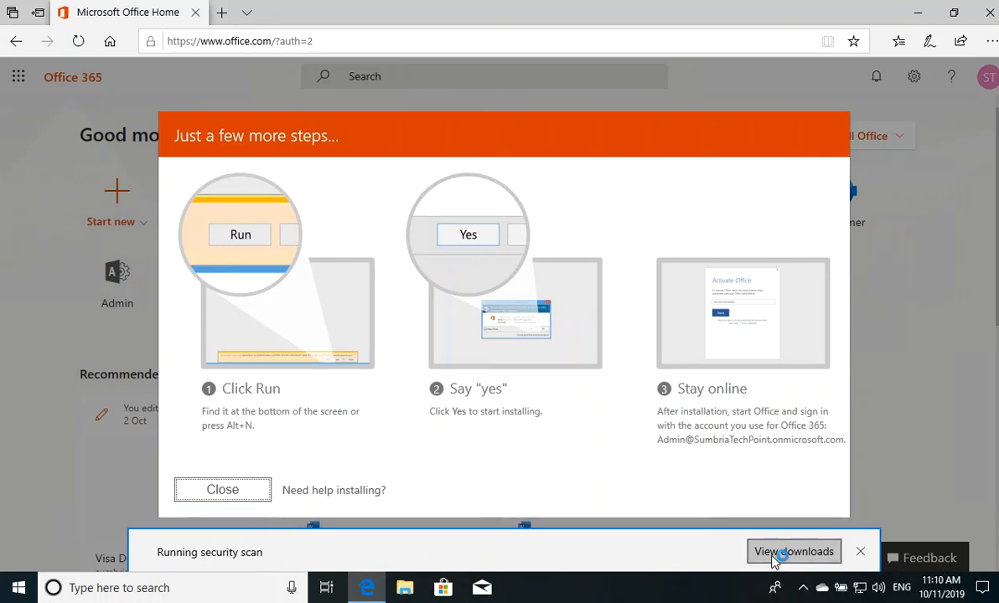
pyautogui.click(699, 545)
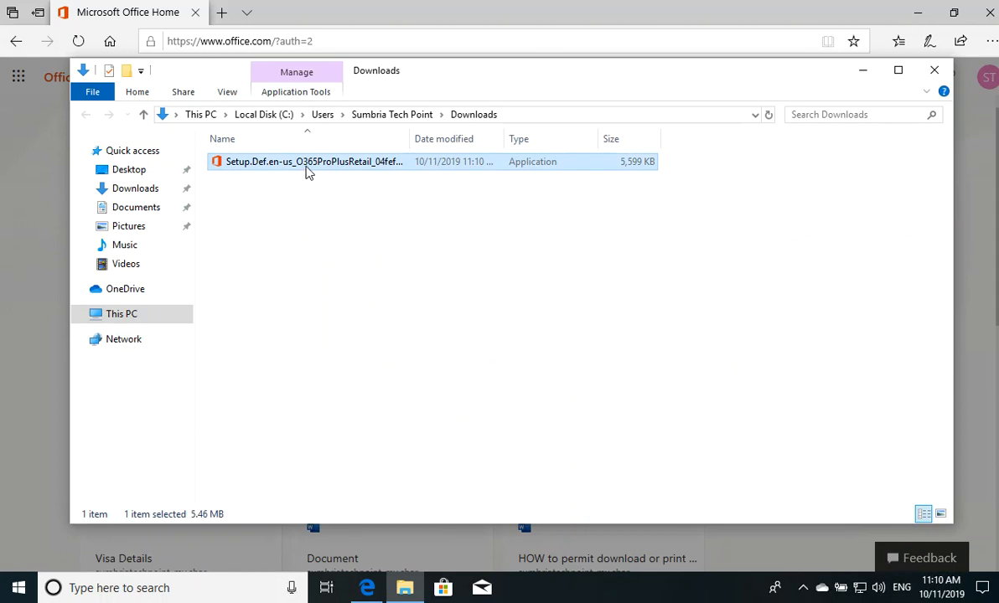
pyautogui.doubleClick(306, 168)
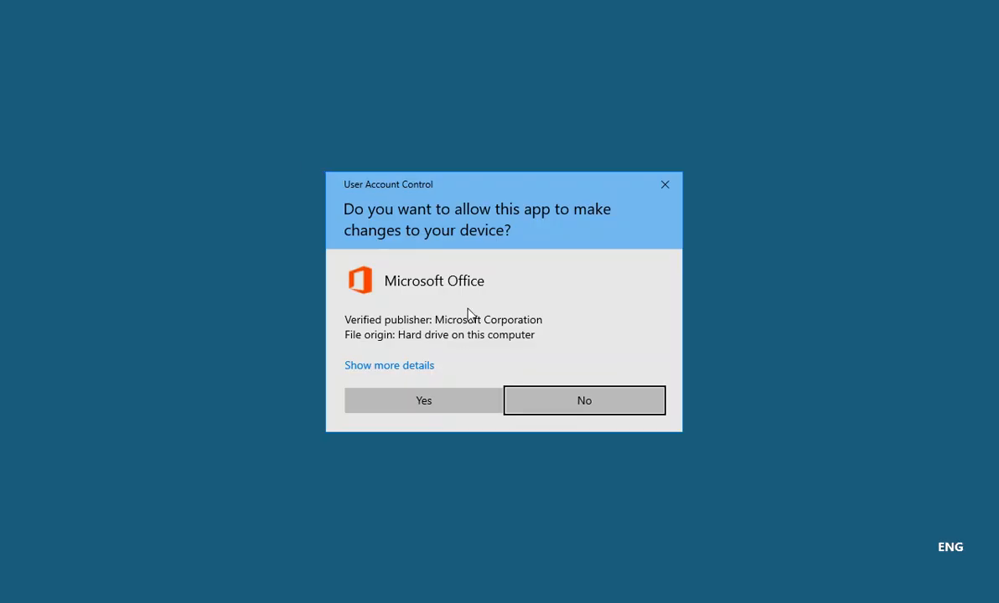
# Approve the installer's permission prompt and let Office finish installing.
pyautogui.click(424, 402)
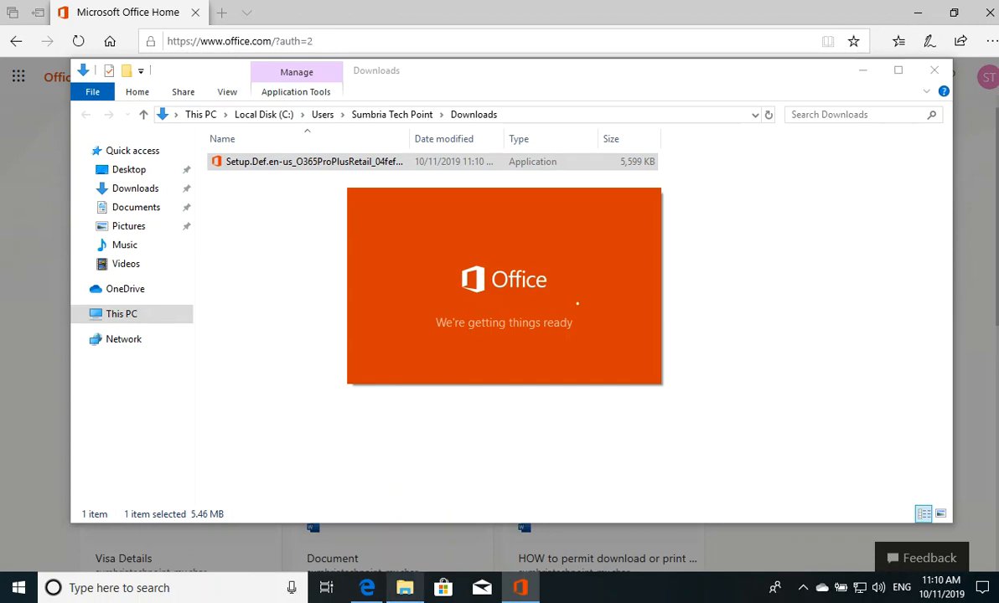
pyautogui.moveTo(405, 588)
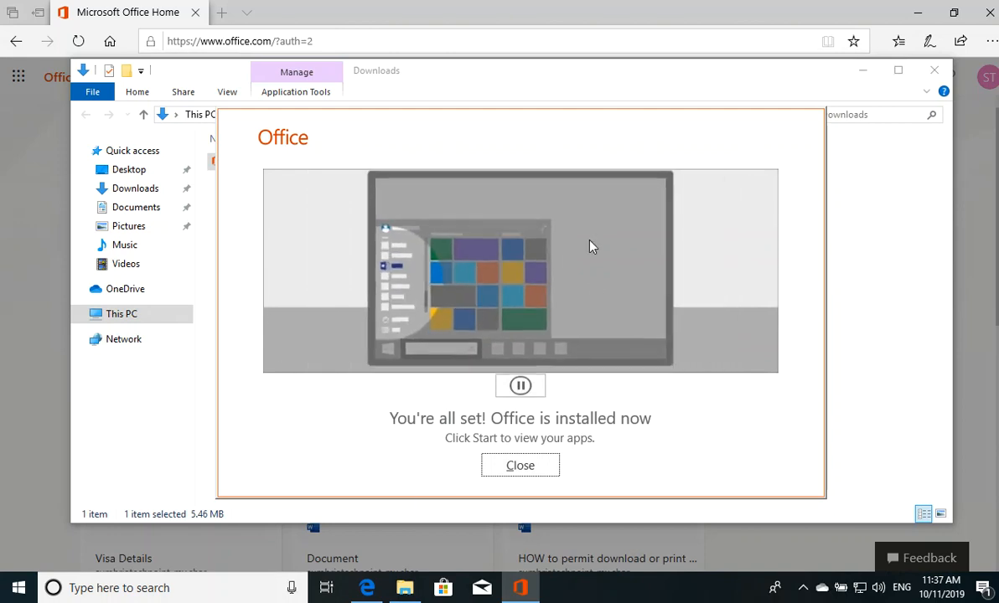
pyautogui.click(520, 466)
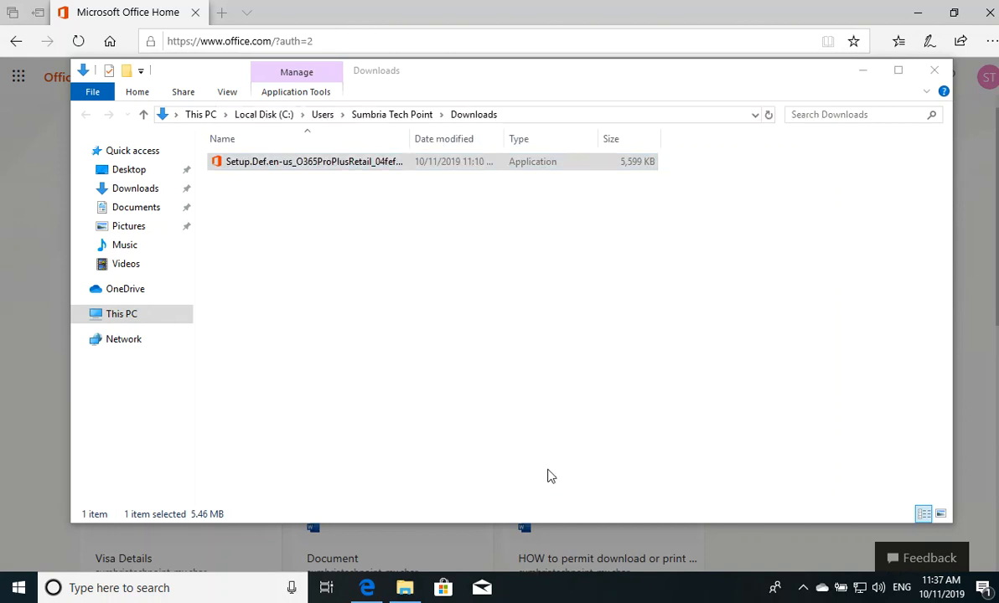
# Close the Downloads folder and Edge, then bring up the Start menu.
pyautogui.click(935, 72)
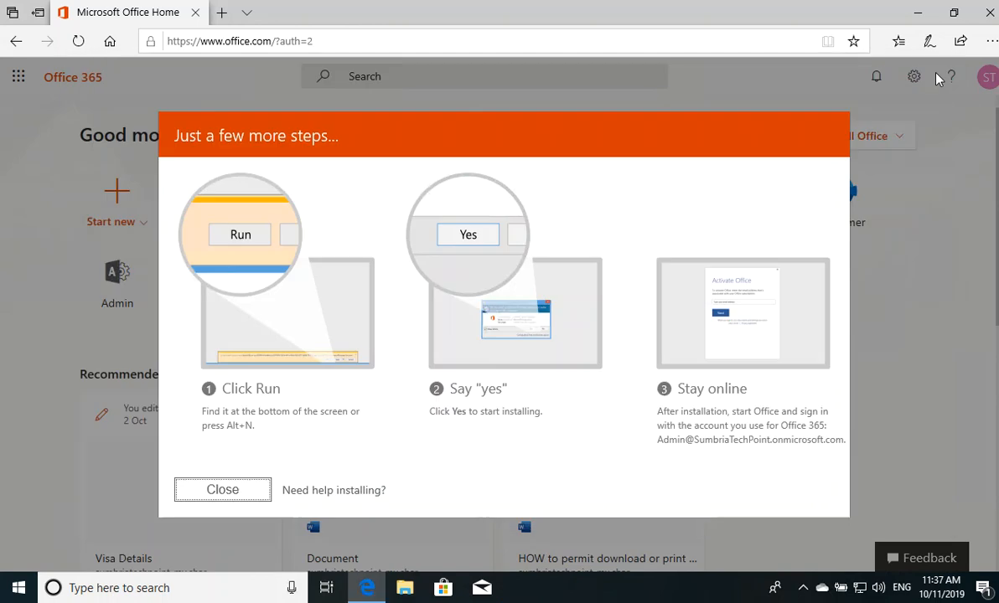
pyautogui.click(991, 18)
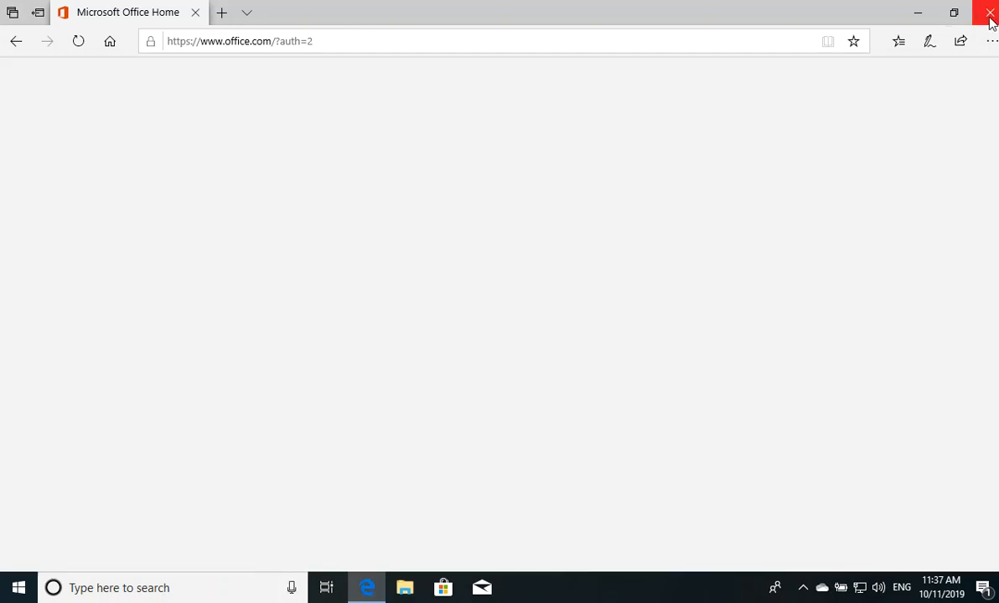
pyautogui.click(16, 589)
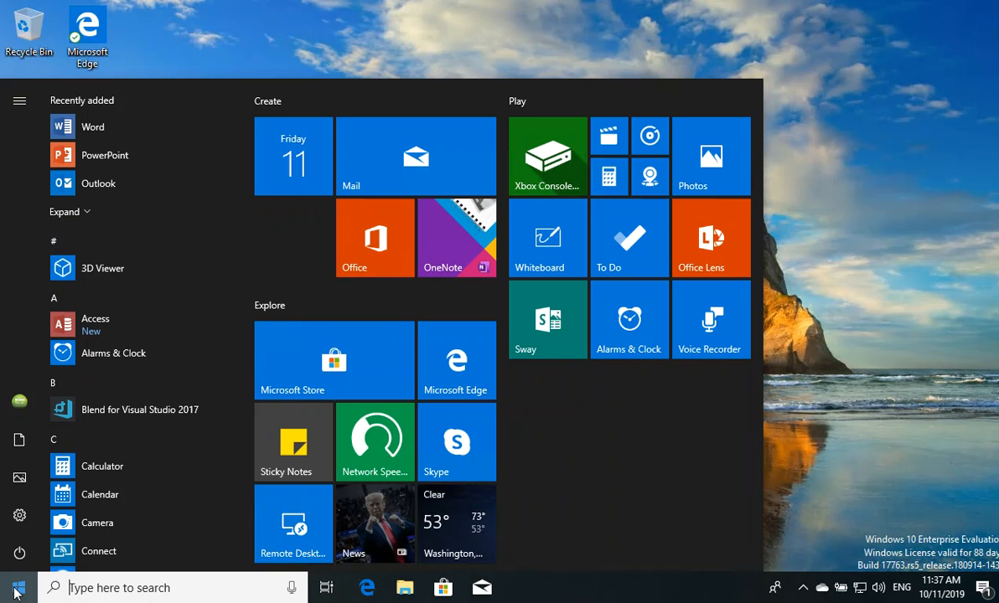
# Launch Word from the Start menu and accept the Office license agreement.
pyautogui.click(107, 133)
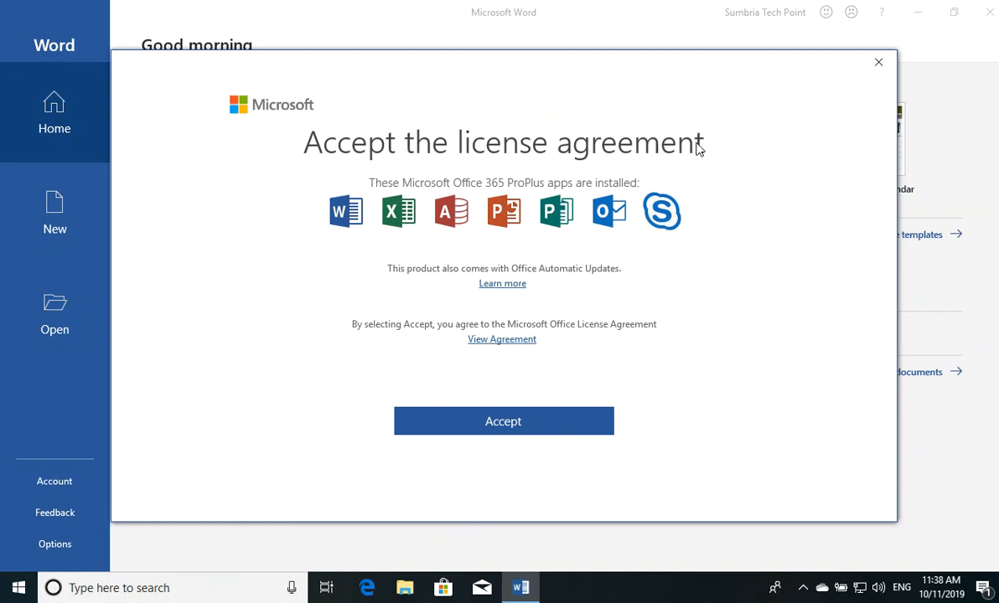
pyautogui.click(505, 430)
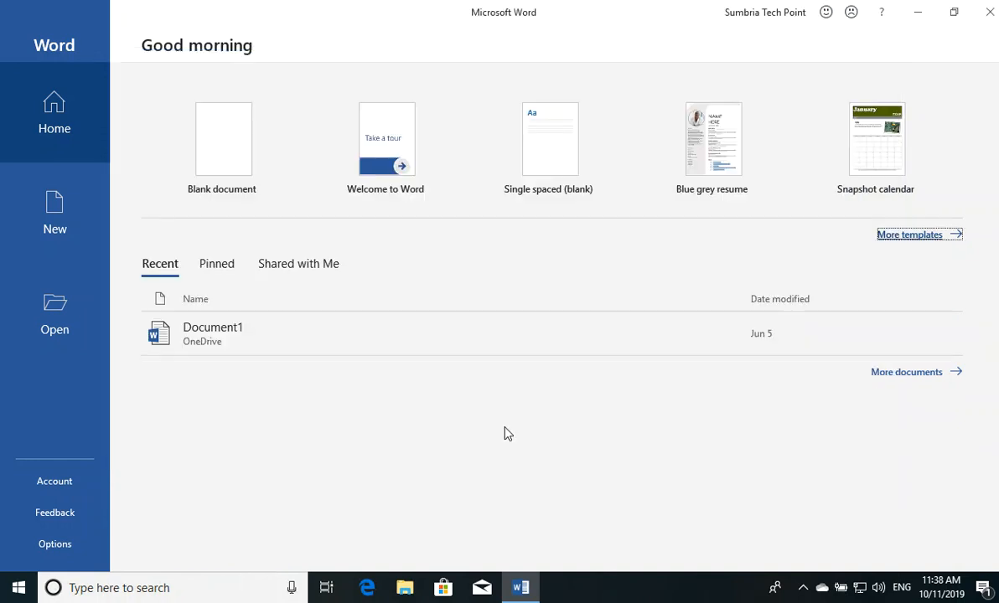
# Create a blank document reading 'Hello Test' and save it as Hello Test.
pyautogui.click(239, 161)
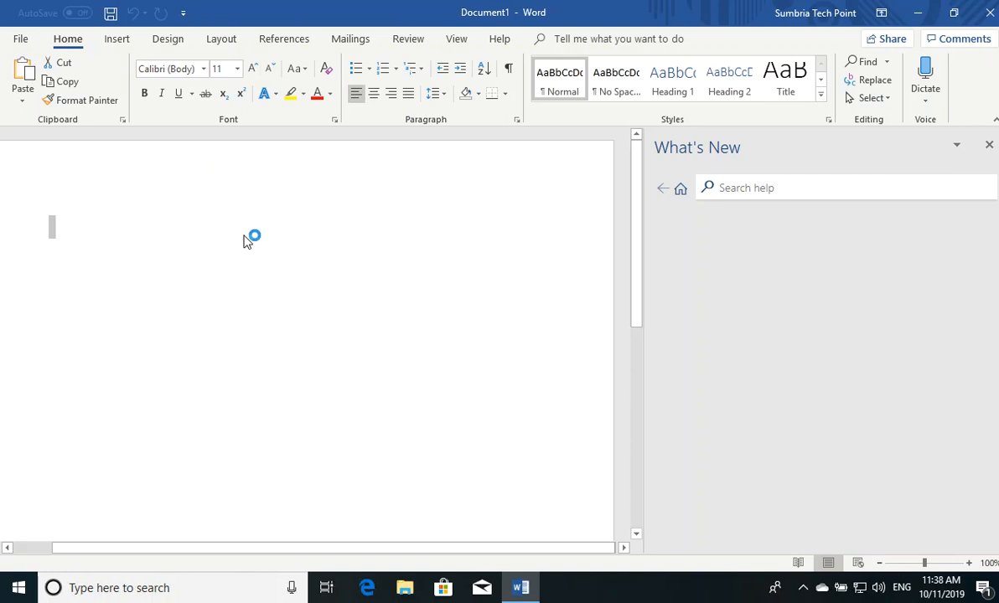
pyautogui.write('Hello ')
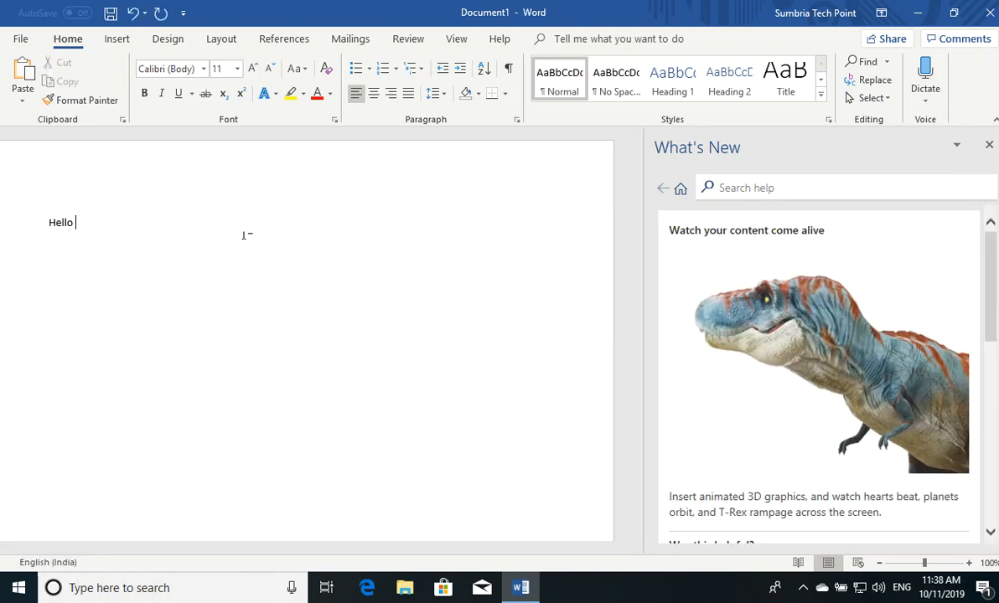
pyautogui.write('Test')
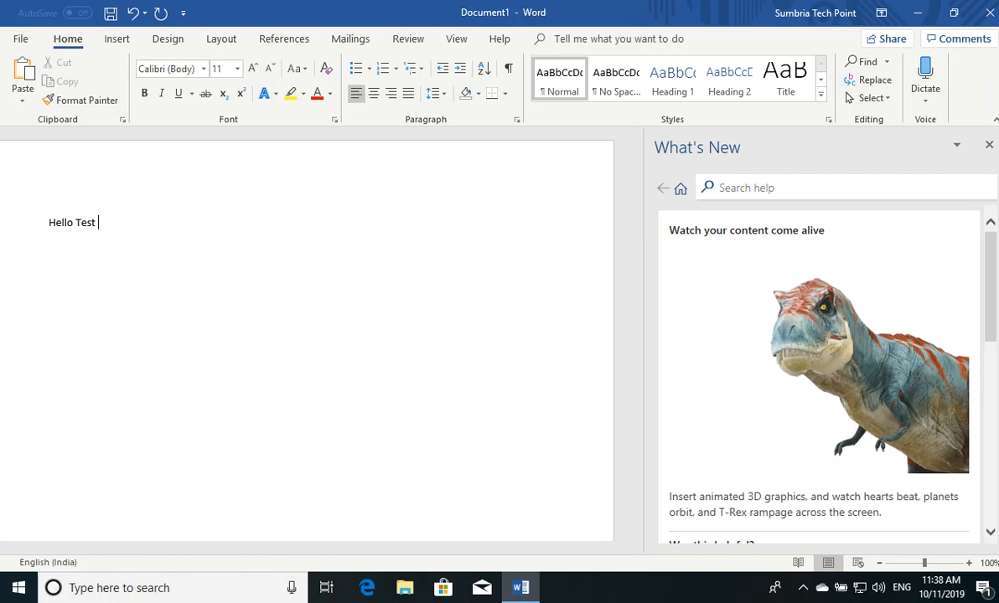
pyautogui.click(111, 15)
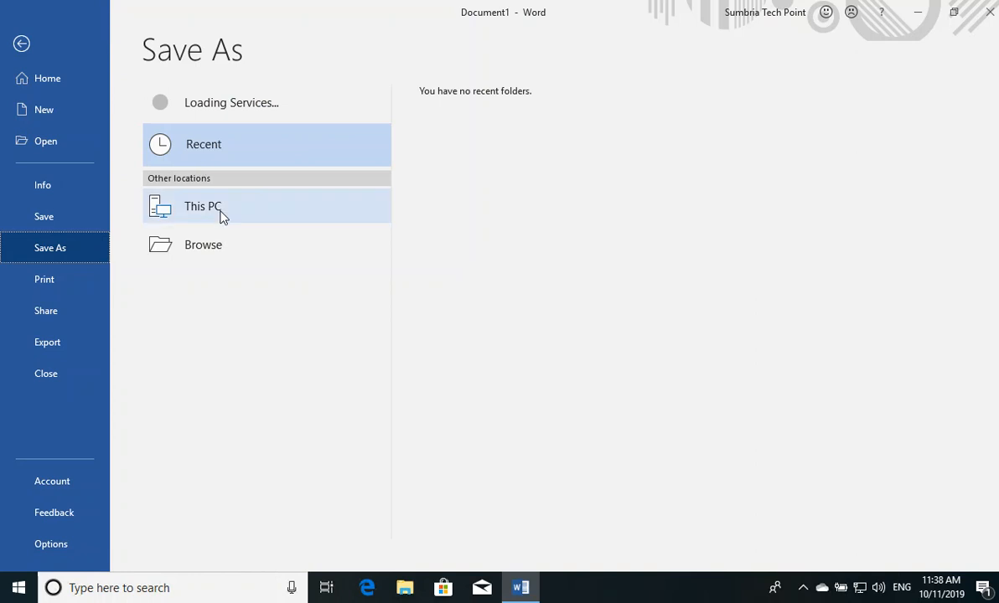
pyautogui.click(223, 215)
pyautogui.click(222, 215)
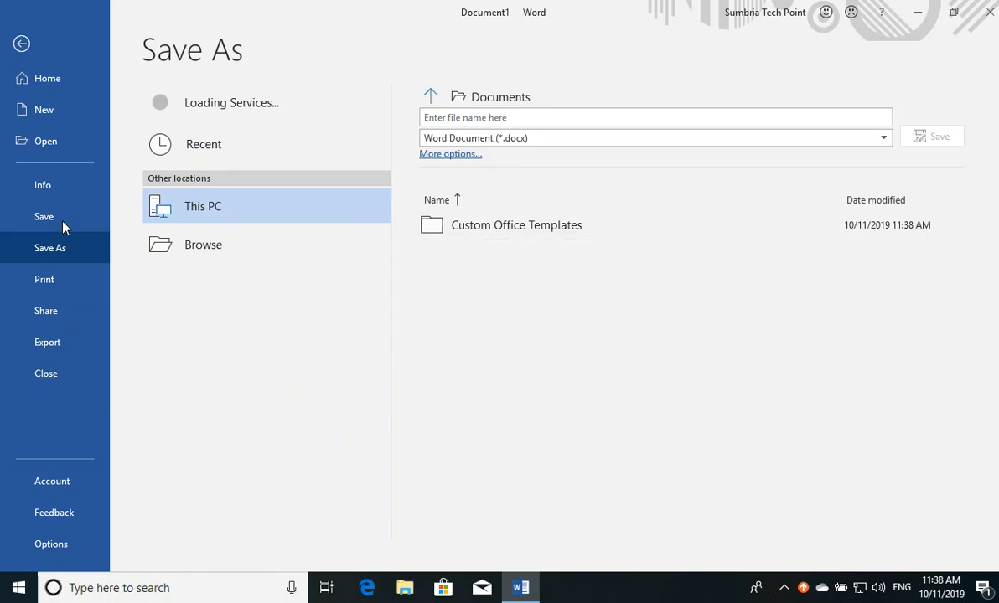
# Dismiss the AutoSave tip and close Word.
pyautogui.click(989, 13)
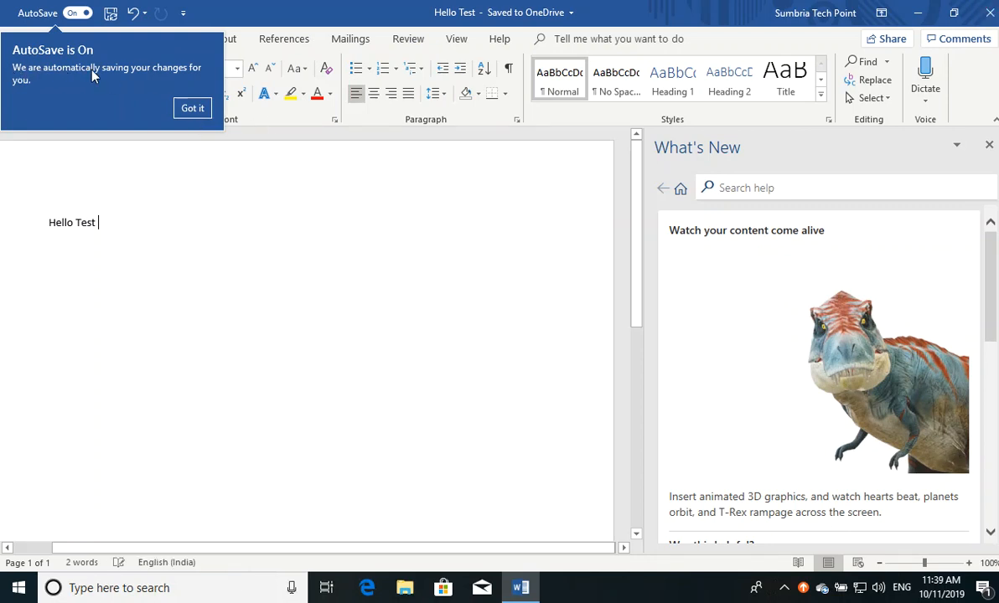
pyautogui.click(192, 111)
pyautogui.click(991, 16)
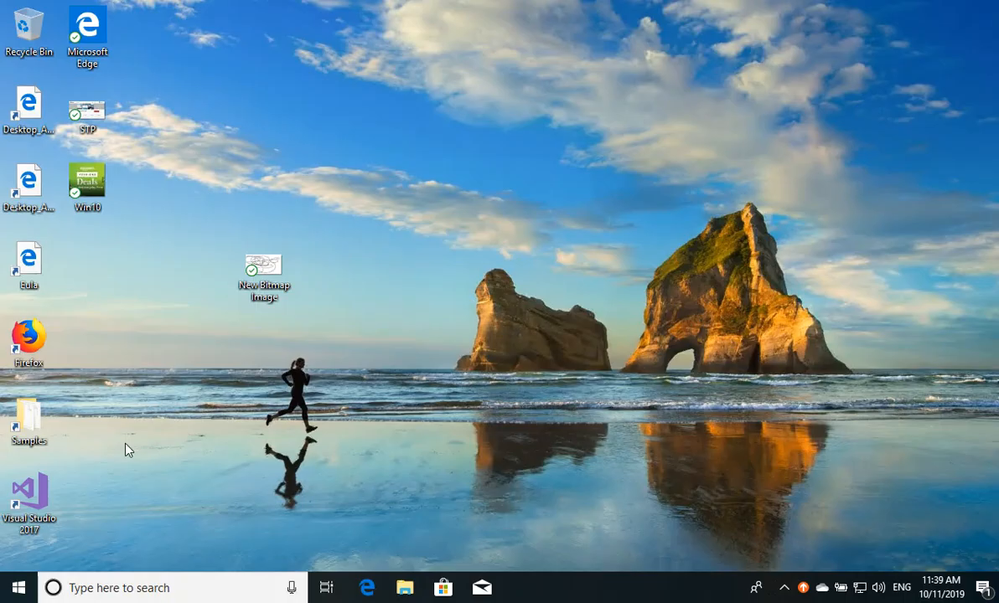
pyautogui.click(18, 587)
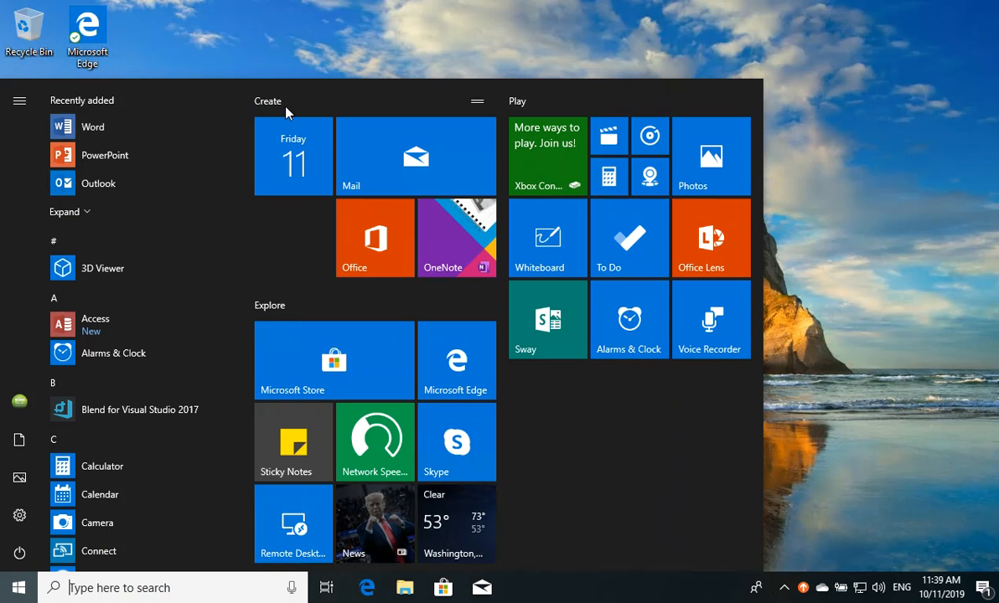
pyautogui.write('ex')
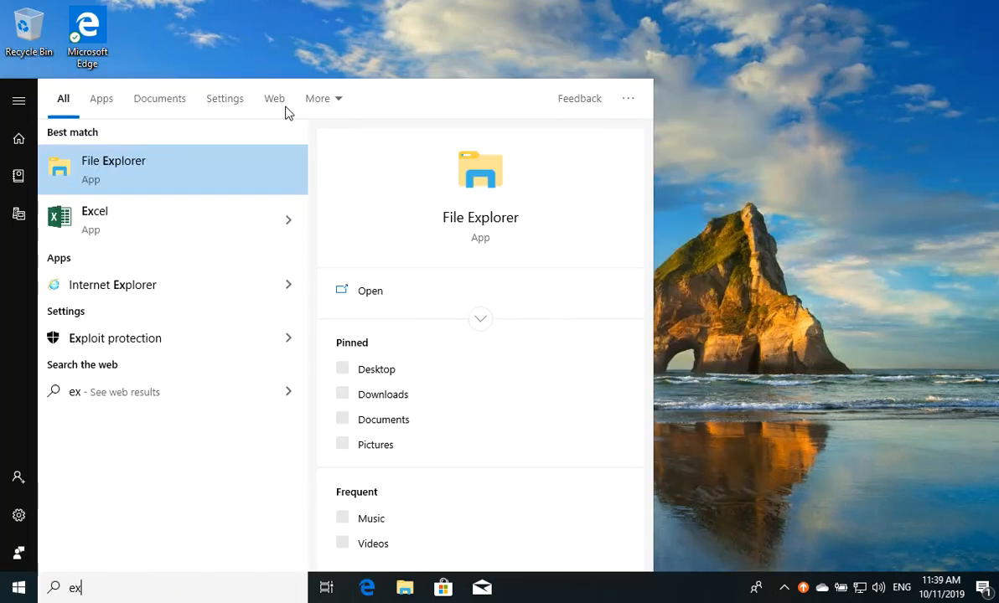
pyautogui.click(106, 228)
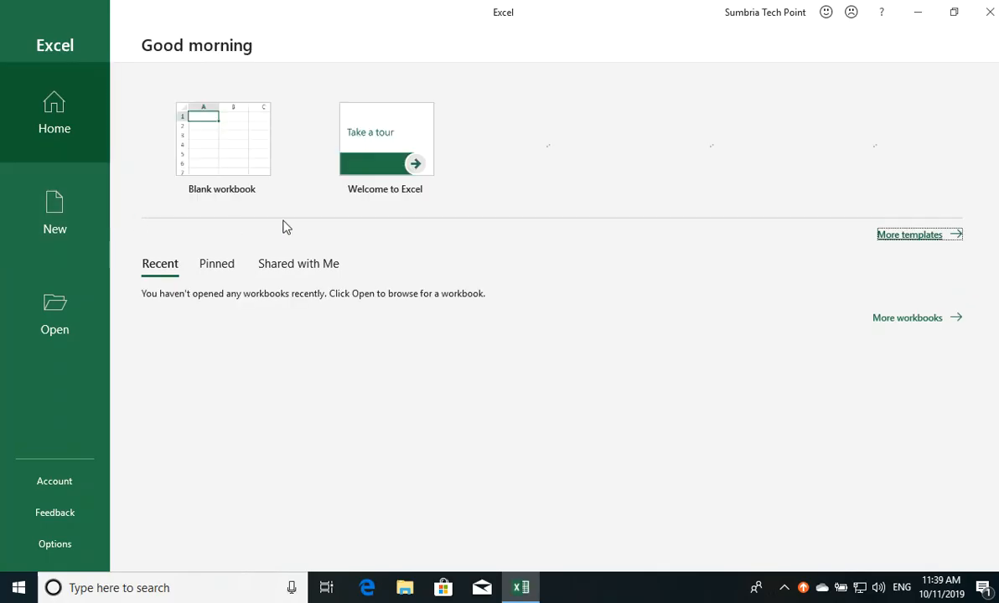
pyautogui.click(228, 143)
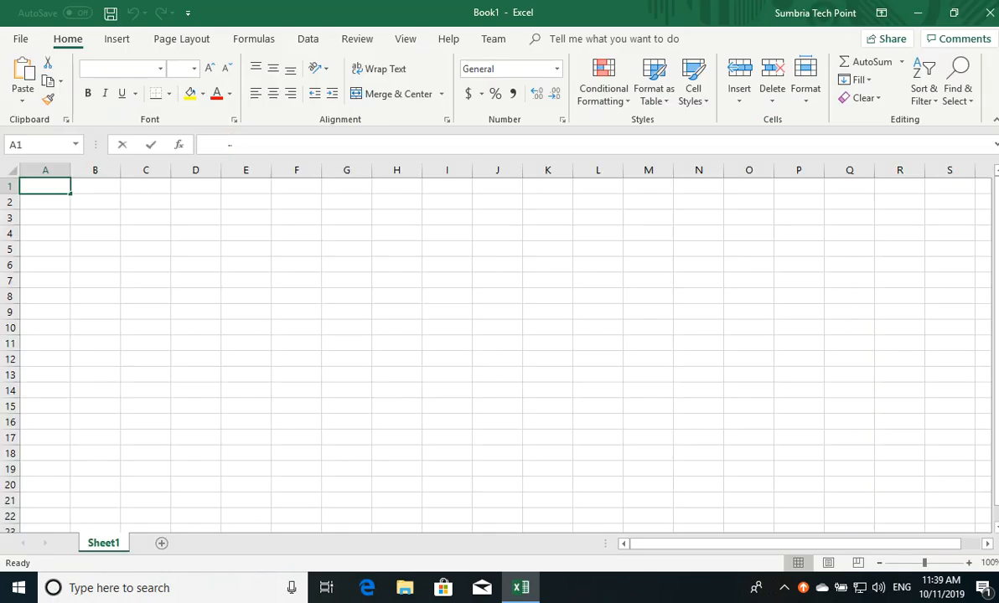
pyautogui.click(238, 287)
pyautogui.click(389, 264)
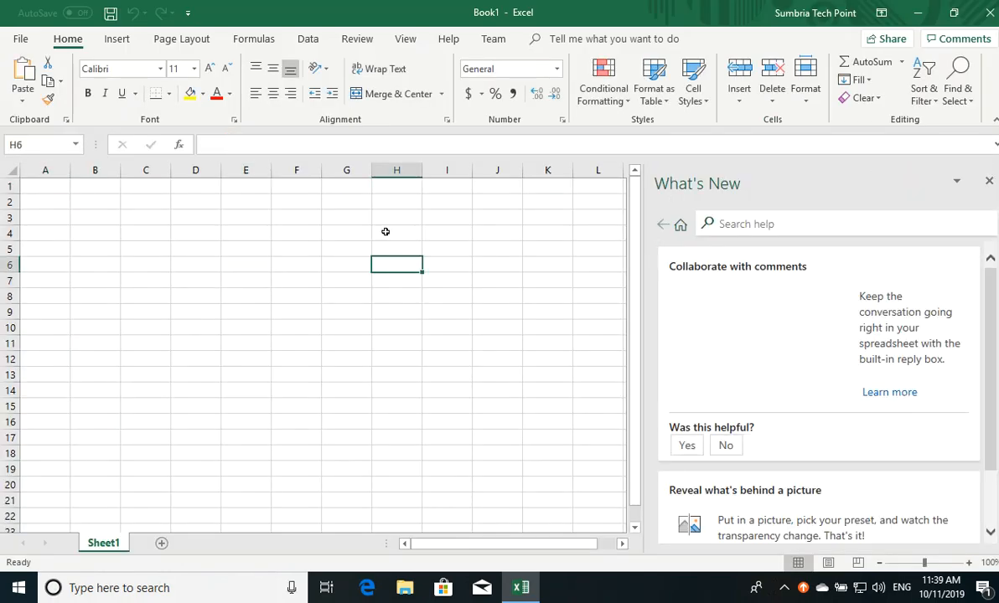
pyautogui.click(349, 187)
pyautogui.click(237, 316)
pyautogui.click(325, 376)
pyautogui.click(585, 311)
pyautogui.click(987, 12)
pyautogui.click(504, 311)
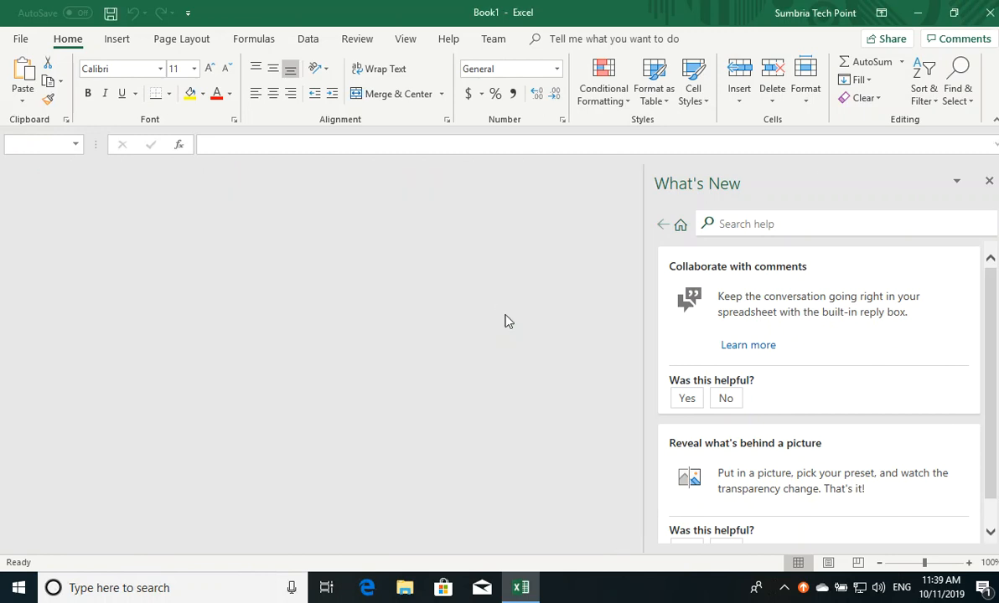
pyautogui.click(16, 590)
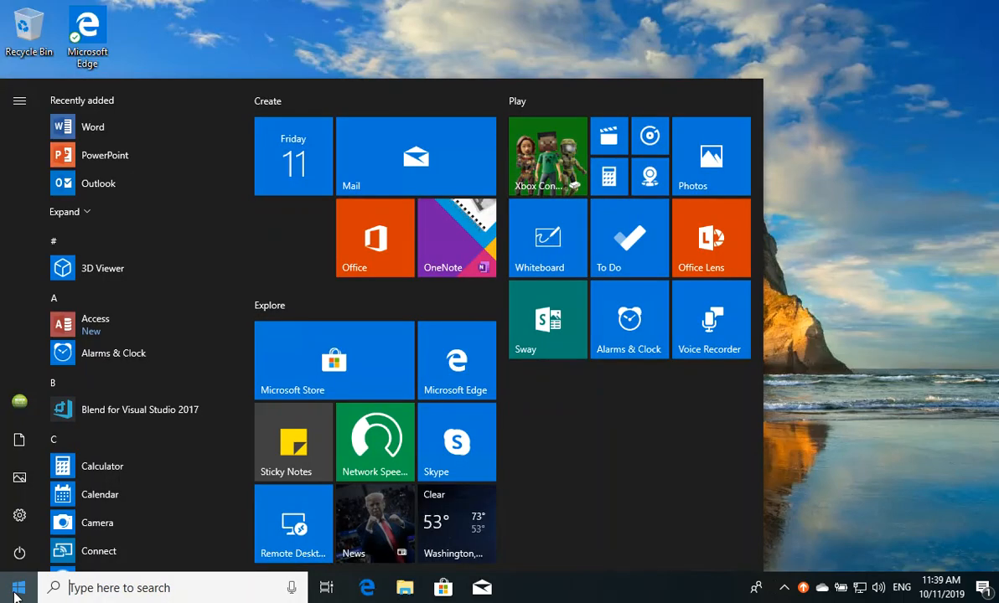
pyautogui.write('controle')
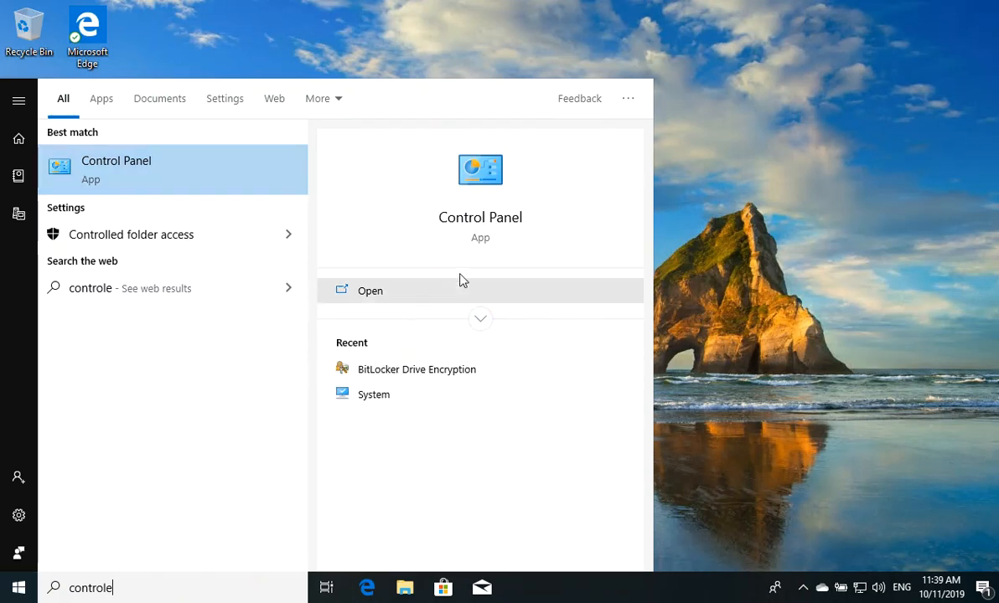
pyautogui.click(487, 220)
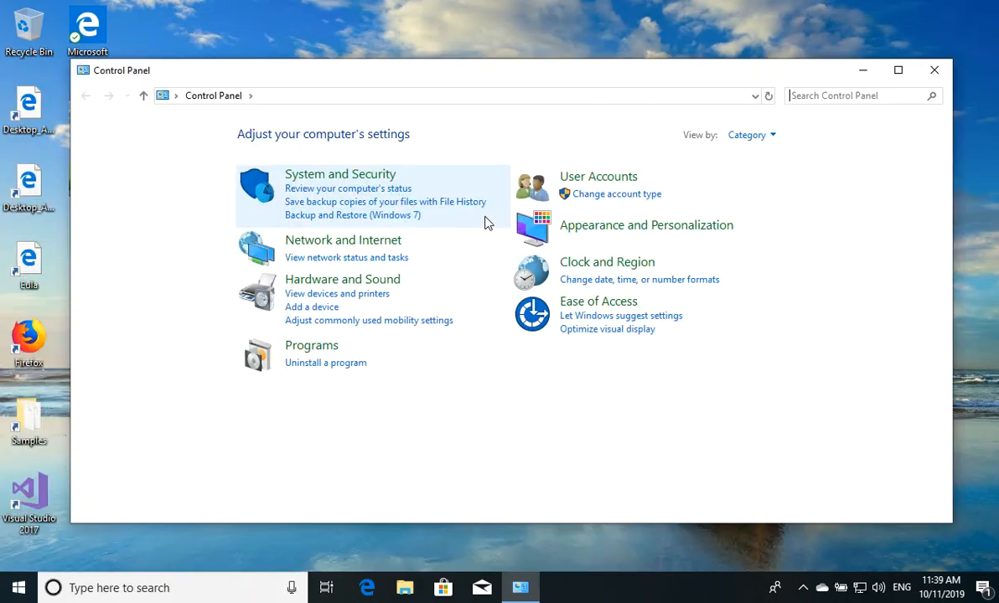
pyautogui.click(360, 369)
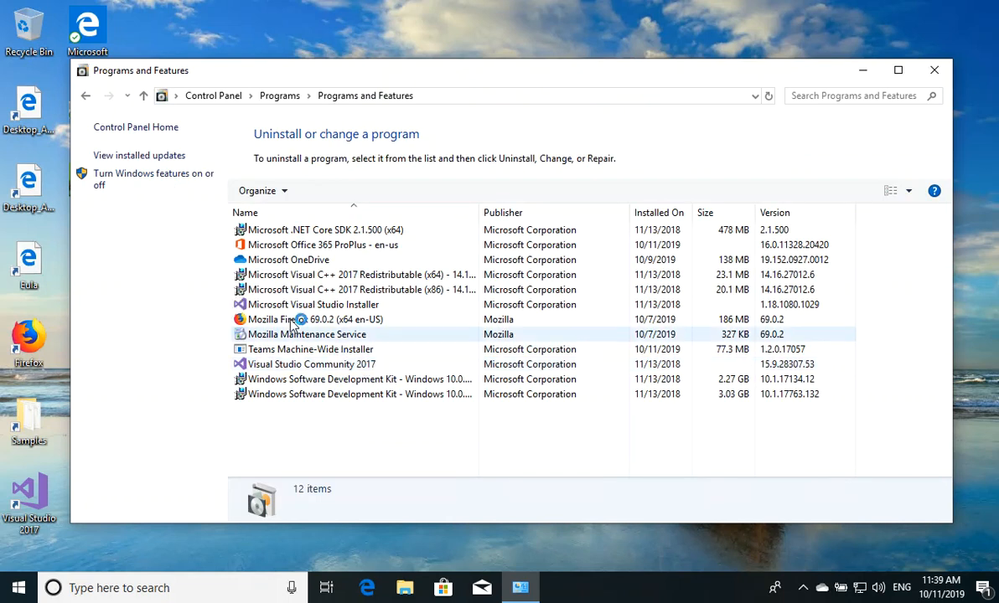
pyautogui.click(337, 243)
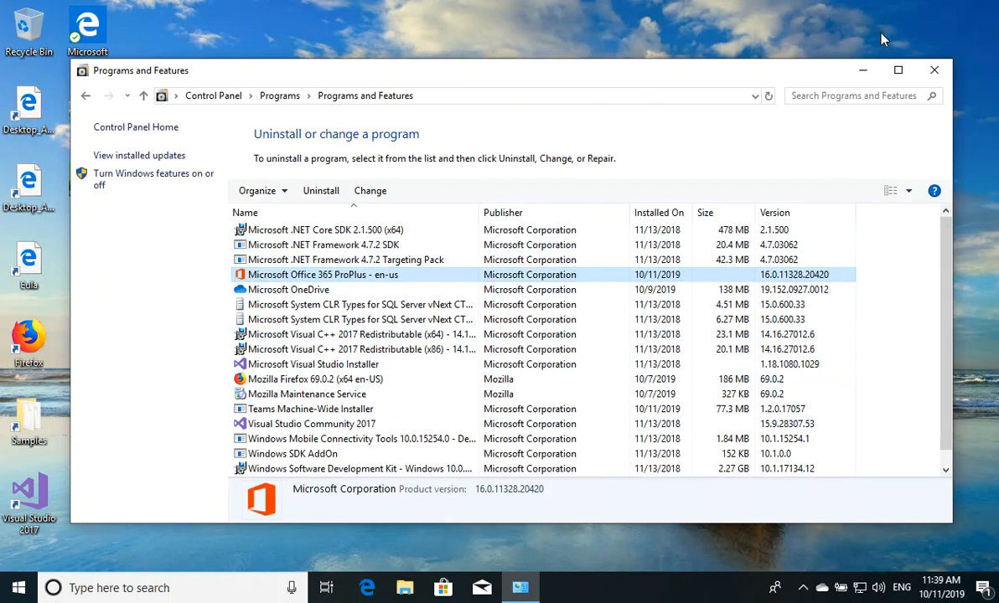
pyautogui.click(935, 69)
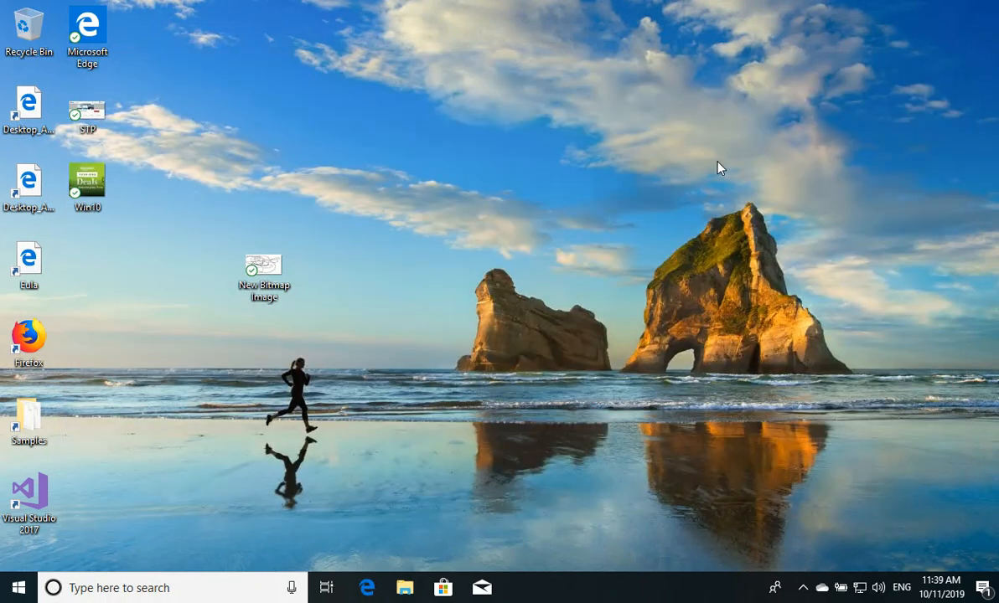